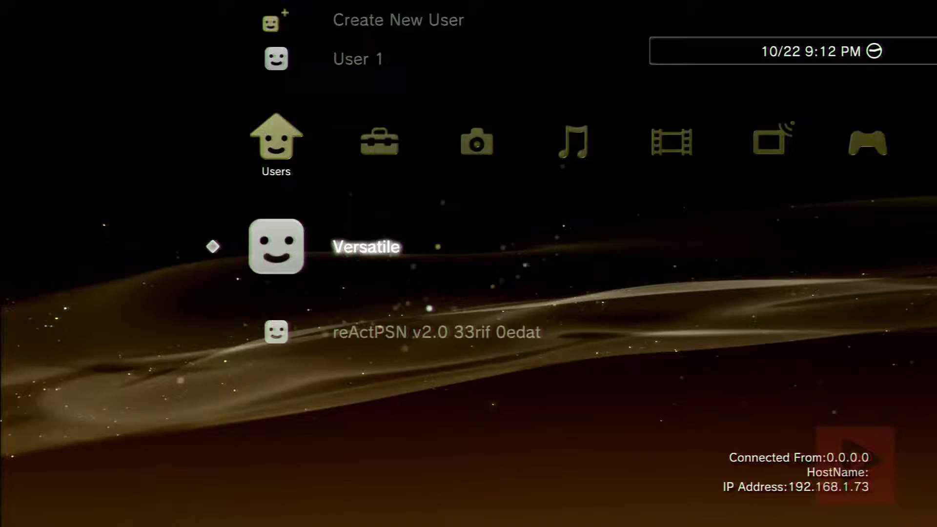
- Go to the Settings column and open System Settings
{"action": "key", "text": "Up"}
{"action": "key", "text": "Up"}
{"action": "key", "text": "Up"}
{"action": "key", "text": "Down"}
{"action": "key", "text": "Down"}
{"action": "key", "text": "Down"}
{"action": "key", "text": "Right"}
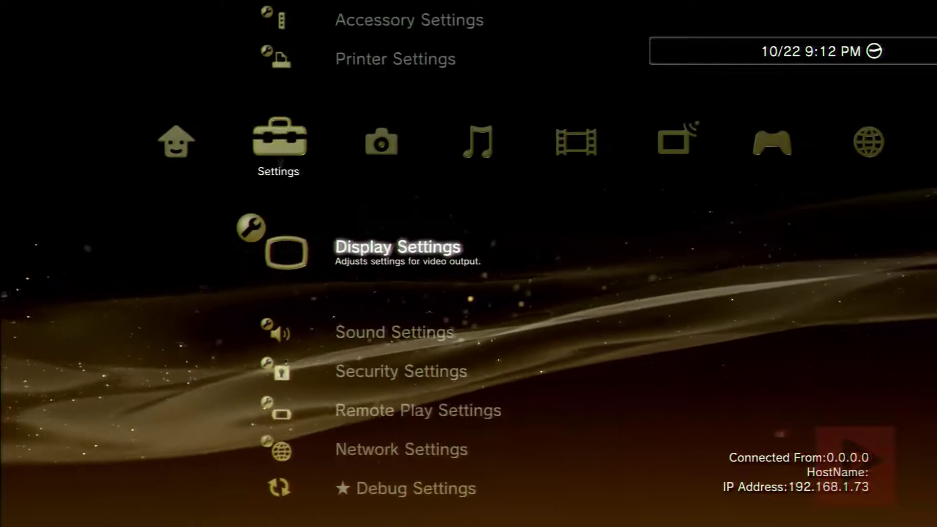
{"action": "key", "text": "Up"}
{"action": "key", "text": "Up"}
{"action": "key", "text": "Up"}
{"action": "key", "text": "Up"}
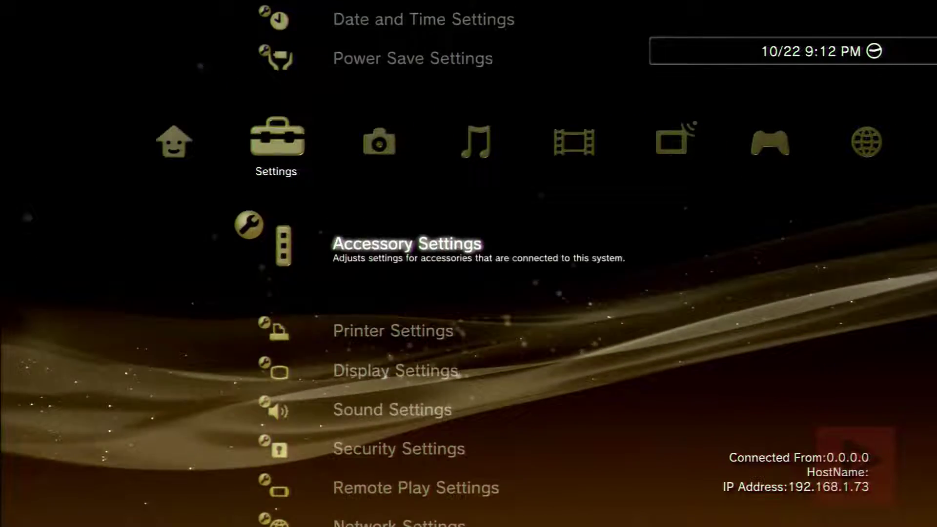
{"action": "key", "text": "Up"}
{"action": "key", "text": "Up"}
{"action": "key", "text": "Return"}
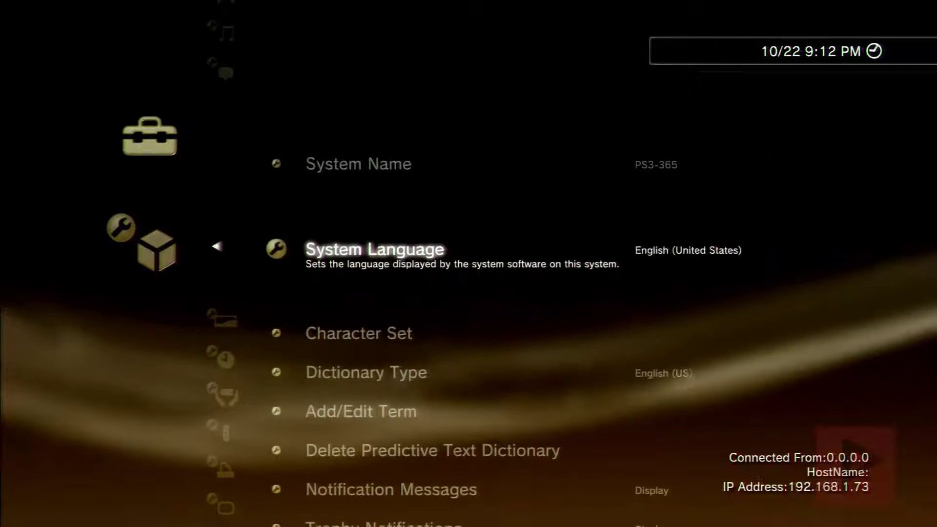
- View System Information, back out, and move to the Game column
{"action": "key", "text": "Down"}
{"action": "key", "text": "Down"}
{"action": "key", "text": "Down"}
{"action": "key", "text": "Down"}
{"action": "key", "text": "Down"}
{"action": "key", "text": "Down"}
{"action": "key", "text": "Down"}
{"action": "key", "text": "Down"}
{"action": "key", "text": "Down"}
{"action": "key", "text": "Down"}
{"action": "key", "text": "Down"}
{"action": "key", "text": "Down"}
{"action": "key", "text": "Down"}
{"action": "key", "text": "Down"}
{"action": "key", "text": "Down"}
{"action": "key", "text": "Down"}
{"action": "key", "text": "Down"}
{"action": "key", "text": "Down"}
{"action": "key", "text": "Down"}
{"action": "key", "text": "Down"}
{"action": "key", "text": "Up"}
{"action": "key", "text": "Return"}
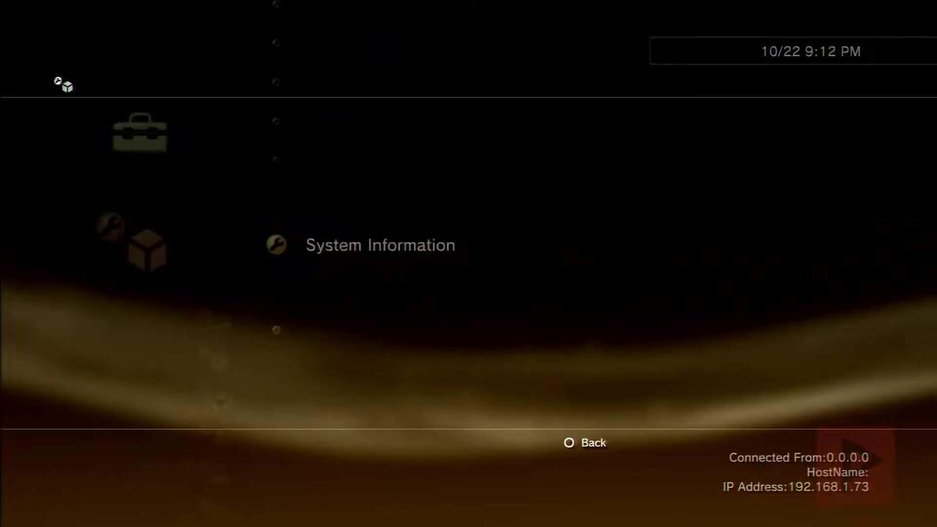
{"action": "key", "text": "Escape"}
{"action": "key", "text": "Escape"}
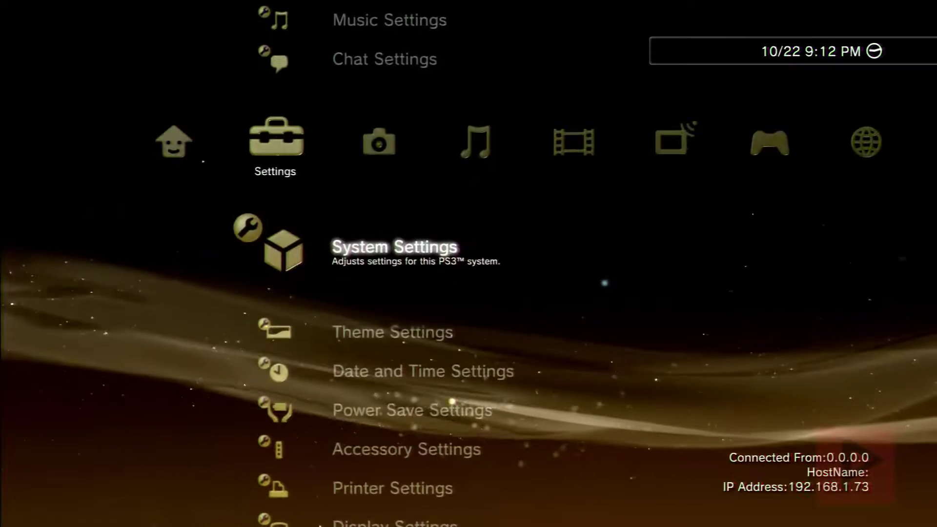
{"action": "key", "text": "Right"}
{"action": "key", "text": "Right"}
{"action": "key", "text": "Right"}
{"action": "key", "text": "Right"}
{"action": "key", "text": "Right"}
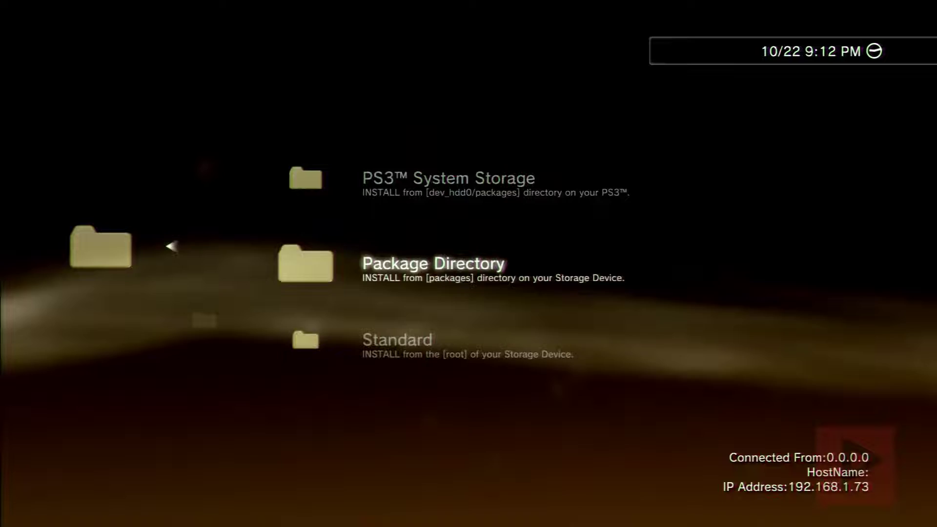
{"action": "key", "text": "Down"}
{"action": "key", "text": "Return"}
{"action": "key", "text": "Down"}
{"action": "key", "text": "Down"}
{"action": "key", "text": "Down"}
{"action": "key", "text": "Down"}
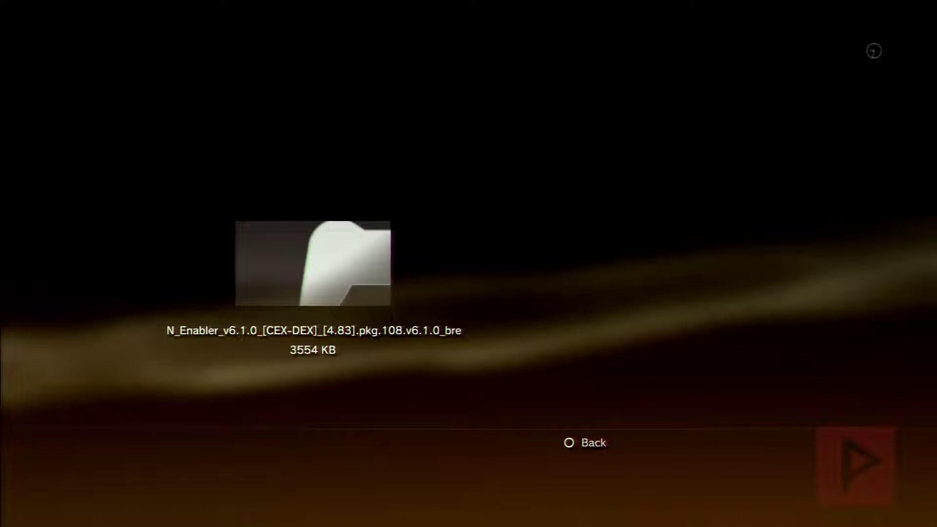
- Launch Rebug Toolbox and check System information showing Firmware 4.82 DEX and COBRA 7.55
{"action": "key", "text": "Escape"}
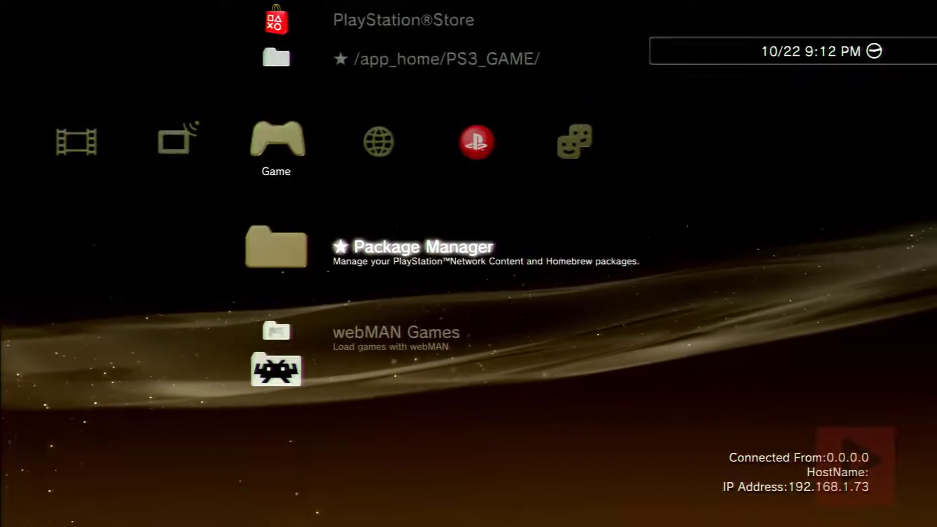
{"action": "key", "text": "Down"}
{"action": "key", "text": "Down"}
{"action": "key", "text": "Return"}
{"action": "key", "text": "Down"}
{"action": "key", "text": "Down"}
{"action": "key", "text": "Down"}
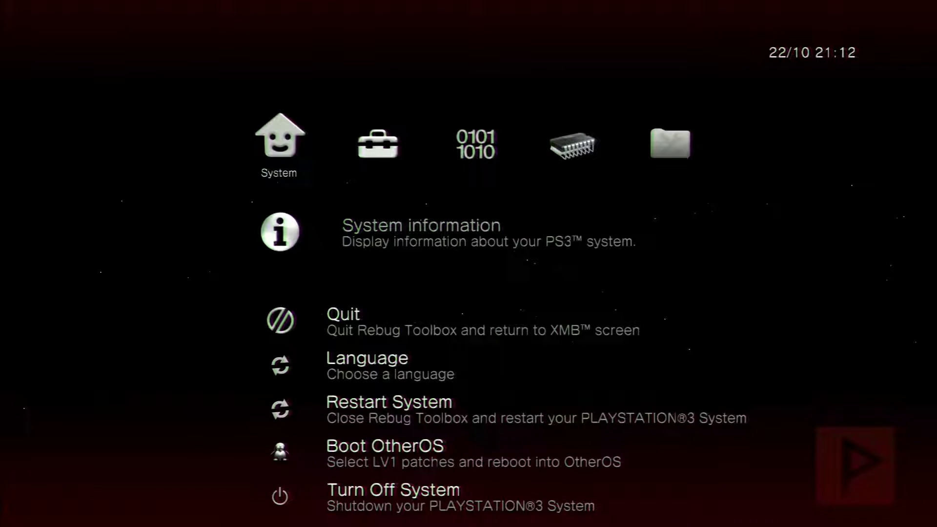
{"action": "key", "text": "Return"}
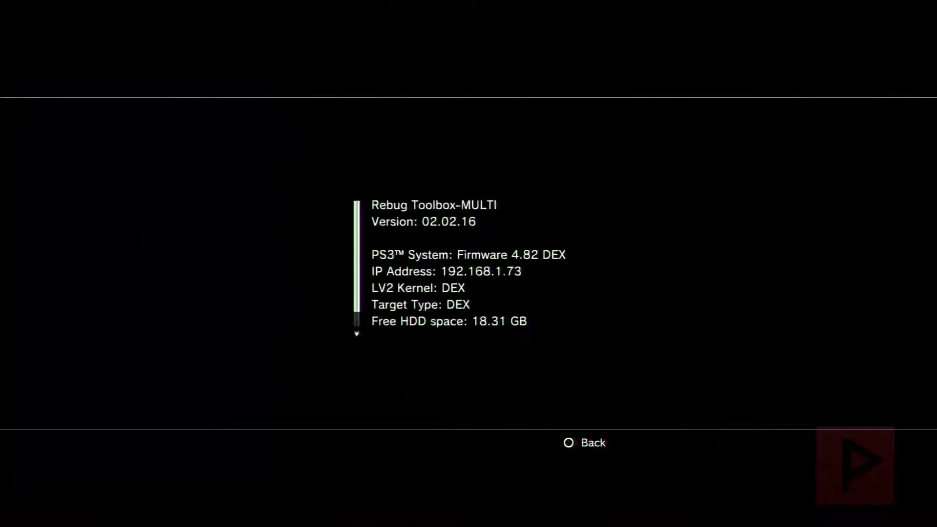
{"action": "key", "text": "Down"}
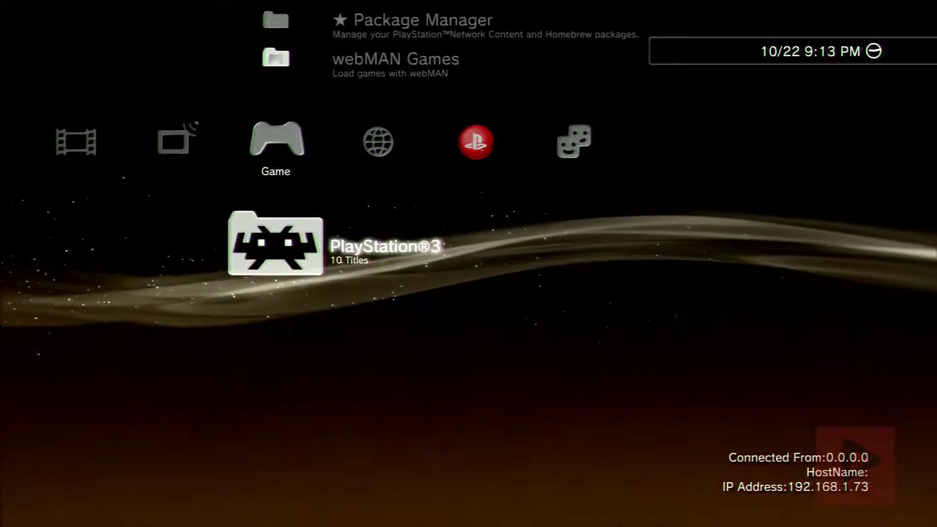
- Launch SEN Enabler 6.1.0 and choose Enable SEN access under SEN/PSN Options
{"action": "key", "text": "Return"}
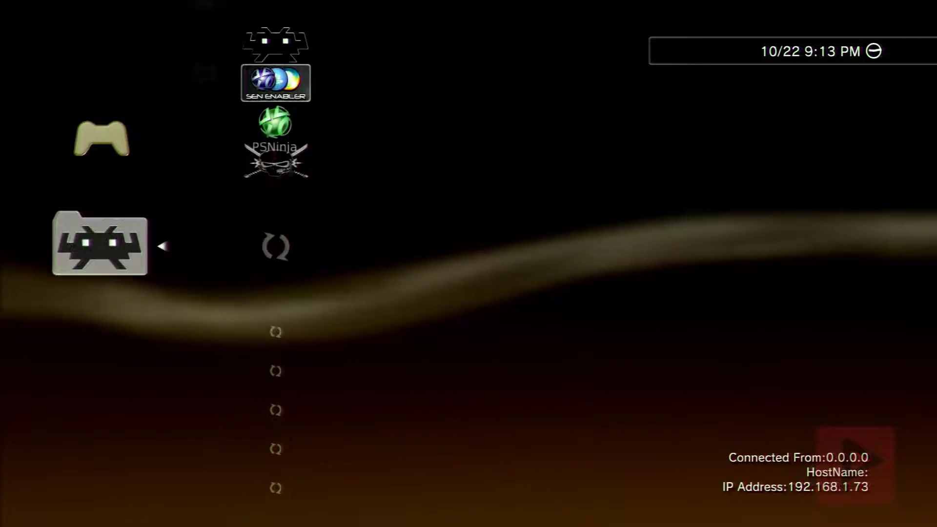
{"action": "key", "text": "Up"}
{"action": "key", "text": "Up"}
{"action": "key", "text": "Up"}
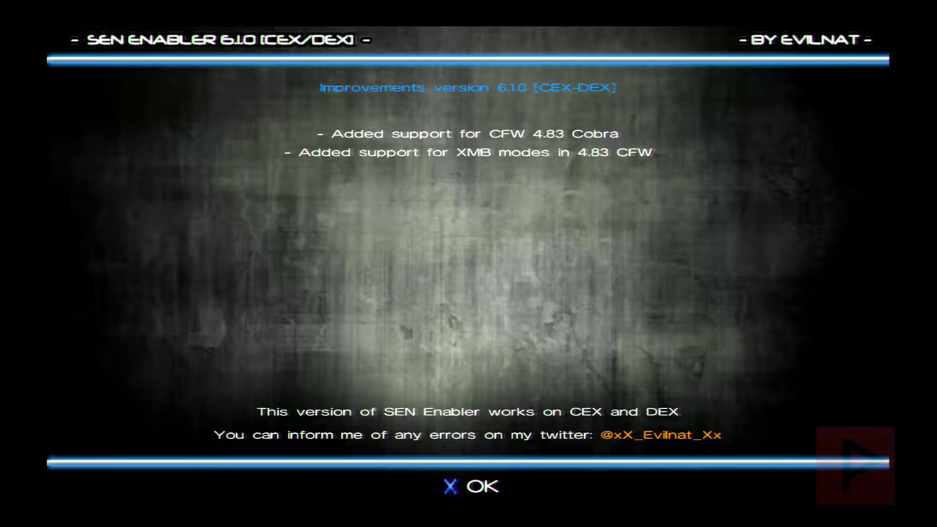
{"action": "key", "text": "Return"}
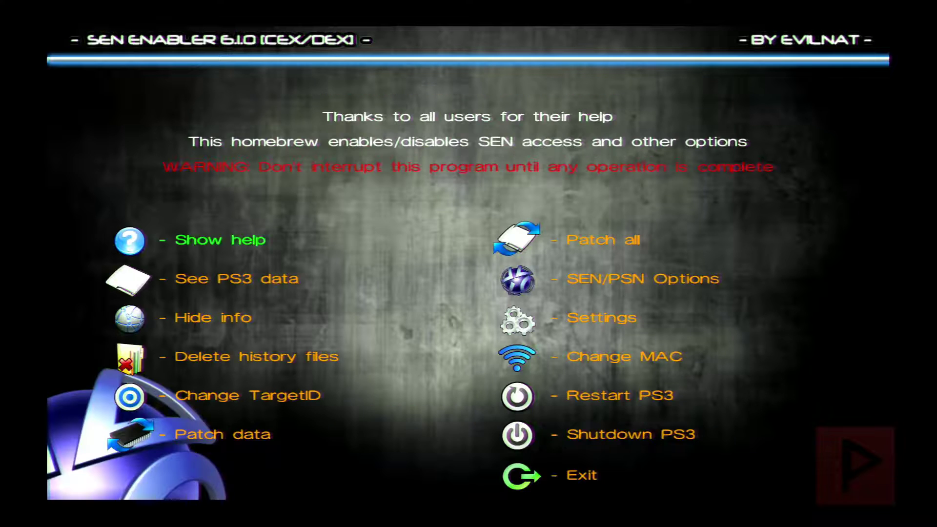
{"action": "key", "text": "Down"}
{"action": "key", "text": "Return"}
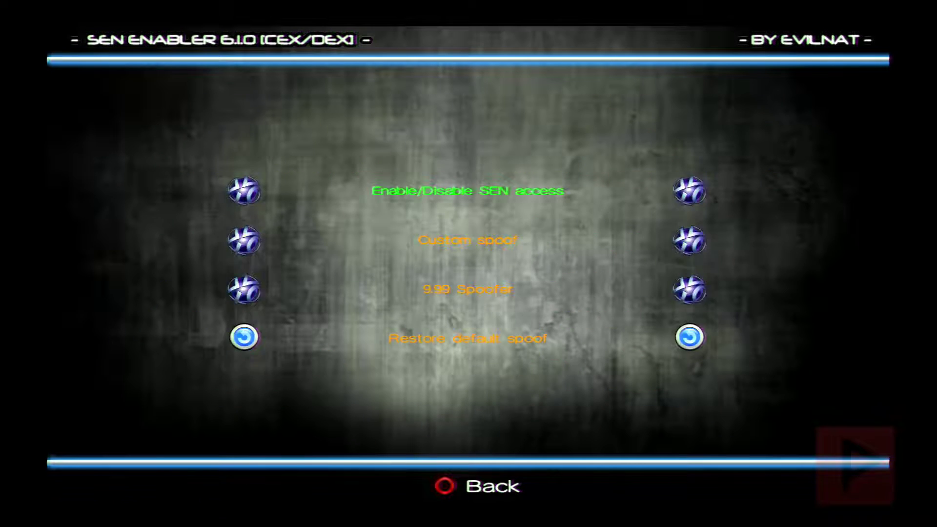
{"action": "key", "text": "Return"}
{"action": "key", "text": "Return"}
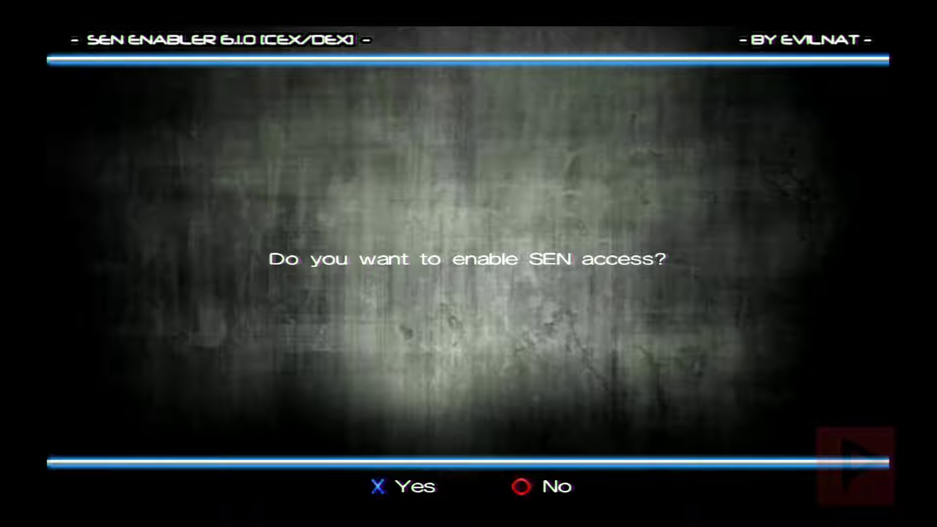
{"action": "key", "text": "Return"}
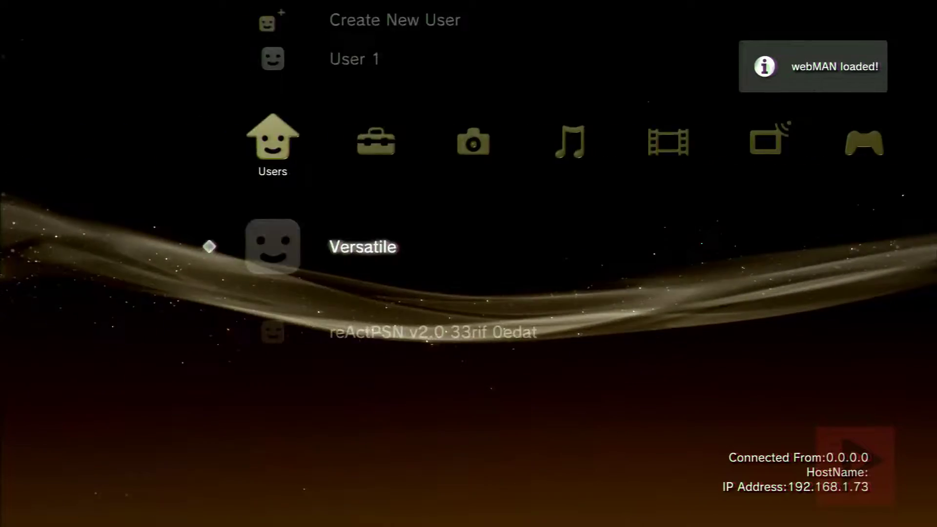
- Confirm System Software Version 4.83 in System Settings > System Information
{"action": "key", "text": "Down"}
{"action": "key", "text": "Down"}
{"action": "key", "text": "Down"}
{"action": "key", "text": "Down"}
{"action": "key", "text": "Down"}
{"action": "key", "text": "Down"}
{"action": "key", "text": "Down"}
{"action": "key", "text": "Down"}
{"action": "key", "text": "Down"}
{"action": "key", "text": "Down"}
{"action": "key", "text": "Down"}
{"action": "key", "text": "Down"}
{"action": "key", "text": "Down"}
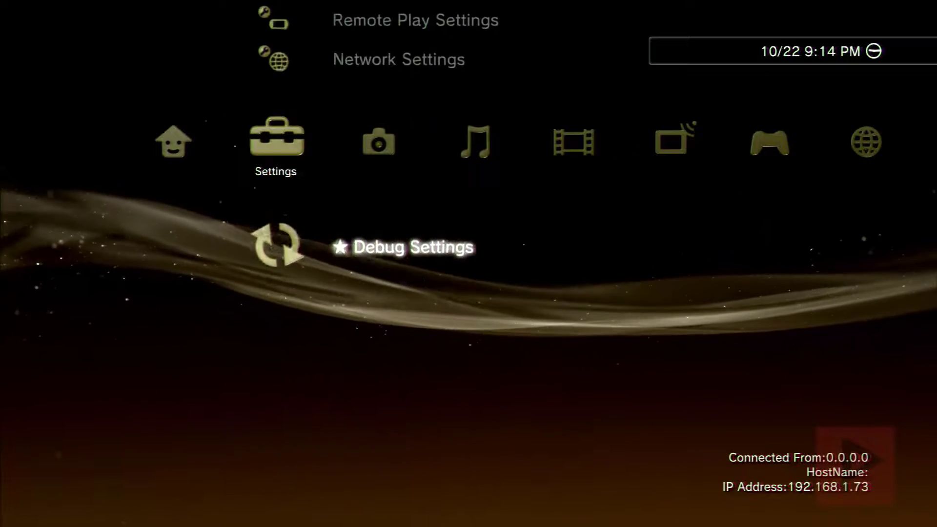
{"action": "key", "text": "Up"}
{"action": "key", "text": "Up"}
{"action": "key", "text": "Up"}
{"action": "key", "text": "Up"}
{"action": "key", "text": "Up"}
{"action": "key", "text": "Up"}
{"action": "key", "text": "Up"}
{"action": "key", "text": "Up"}
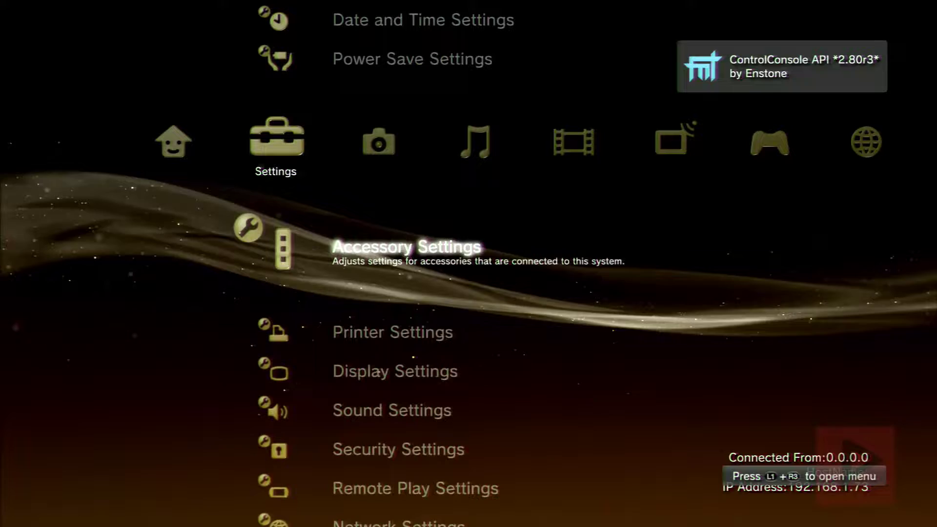
{"action": "key", "text": "Up"}
{"action": "key", "text": "Up"}
{"action": "key", "text": "Up"}
{"action": "key", "text": "Up"}
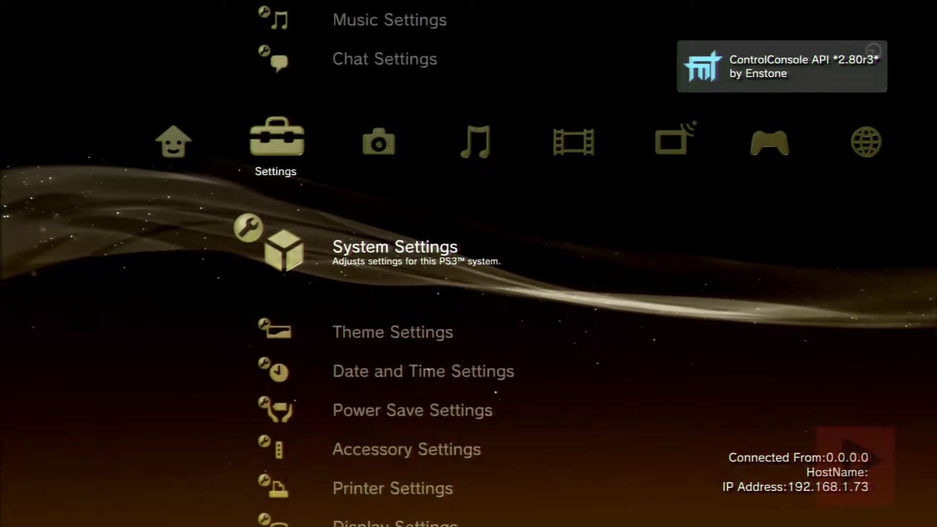
{"action": "key", "text": "Return"}
{"action": "key", "text": "Down"}
{"action": "key", "text": "Down"}
{"action": "key", "text": "Down"}
{"action": "key", "text": "Down"}
{"action": "key", "text": "Down"}
{"action": "key", "text": "Down"}
{"action": "key", "text": "Down"}
{"action": "key", "text": "Down"}
{"action": "key", "text": "Down"}
{"action": "key", "text": "Down"}
{"action": "key", "text": "Down"}
{"action": "key", "text": "Down"}
{"action": "key", "text": "Down"}
{"action": "key", "text": "Down"}
{"action": "key", "text": "Down"}
{"action": "key", "text": "Down"}
{"action": "key", "text": "Down"}
{"action": "key", "text": "Down"}
{"action": "key", "text": "Down"}
{"action": "key", "text": "Down"}
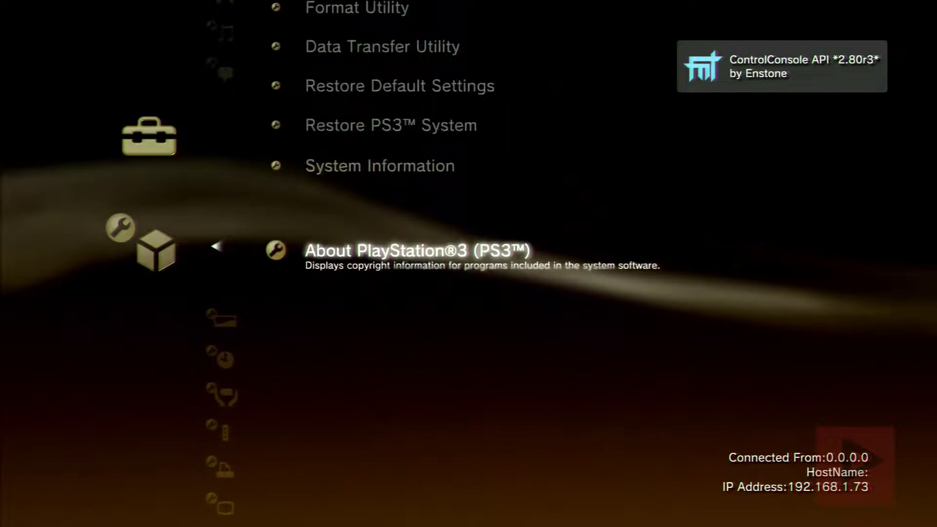
{"action": "key", "text": "Up"}
{"action": "key", "text": "Return"}
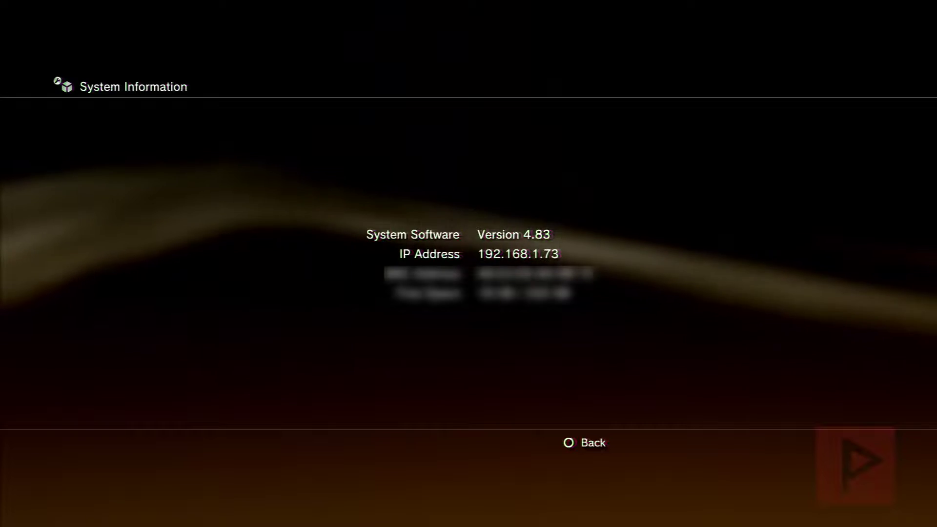
{"action": "key", "text": "Escape"}
{"action": "key", "text": "Escape"}
- Open the PlayStation®3 title list in the Game column
{"action": "key", "text": "Right"}
{"action": "key", "text": "Right"}
{"action": "key", "text": "Right"}
{"action": "key", "text": "Right"}
{"action": "key", "text": "Right"}
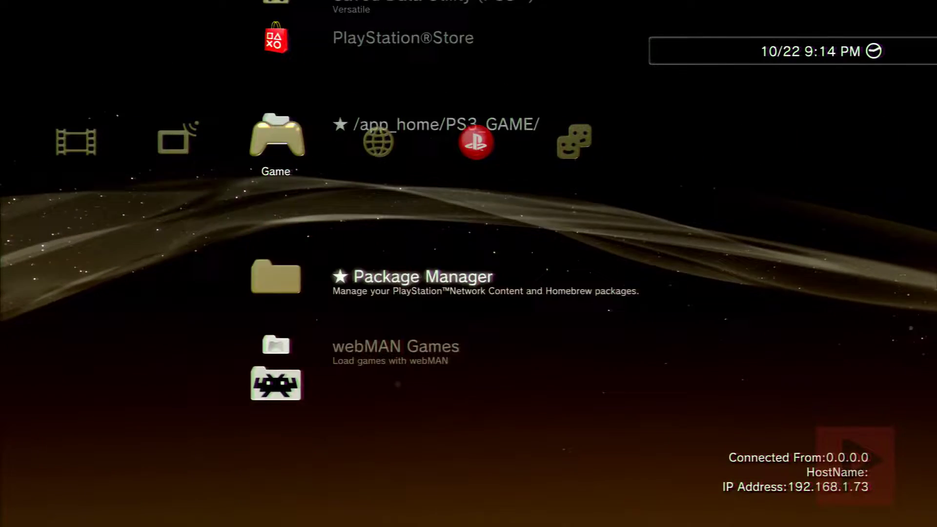
{"action": "key", "text": "Down"}
{"action": "key", "text": "Down"}
{"action": "key", "text": "Return"}
- Launch Rebug Toolbox, confirm System information still lists Firmware 4.82 DEX, then back out
{"action": "key", "text": "Down"}
{"action": "key", "text": "Down"}
{"action": "key", "text": "Down"}
{"action": "key", "text": "Down"}
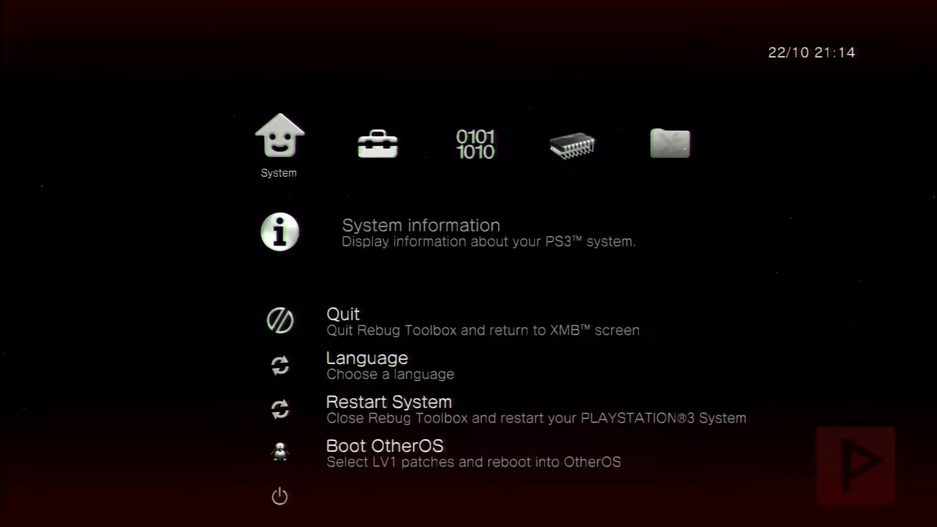
{"action": "key", "text": "Return"}
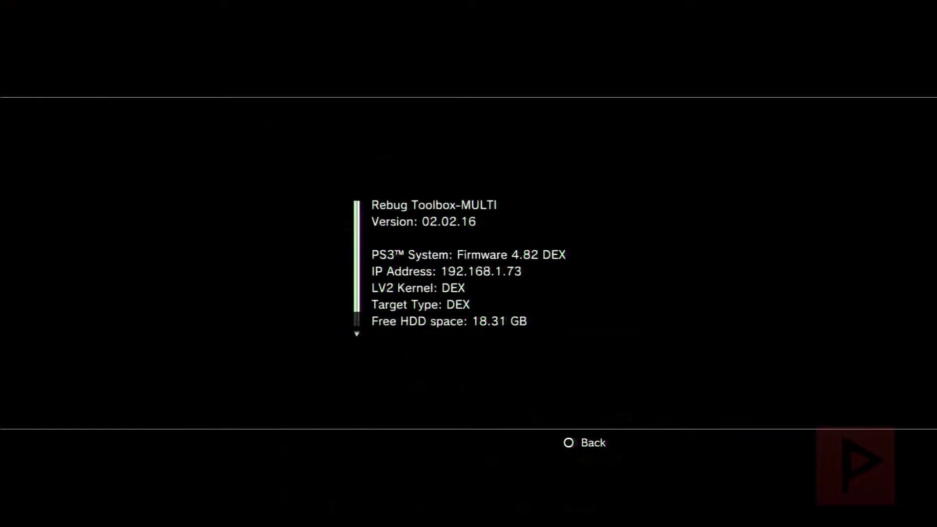
{"action": "key", "text": "Down"}
{"action": "key", "text": "Escape"}
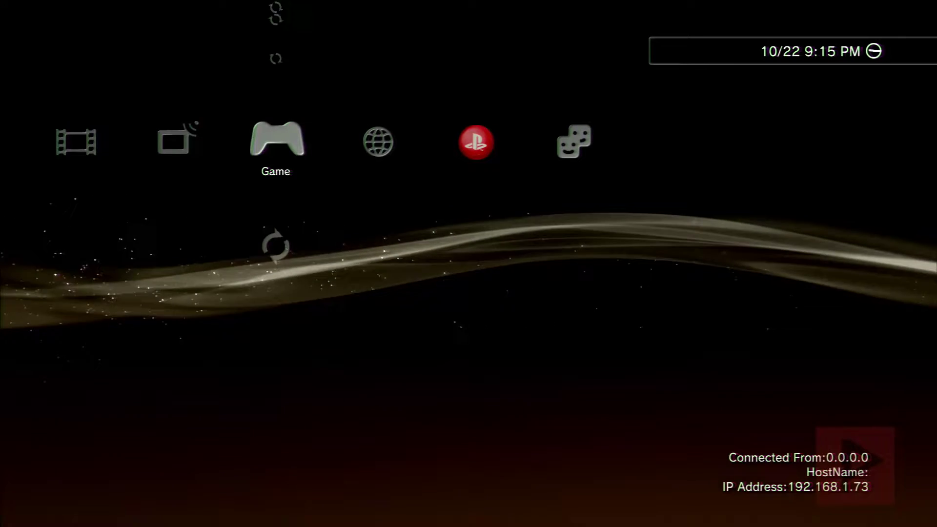
- Open the PlayStation®3 folder holding 10 titles
{"action": "key", "text": "Return"}
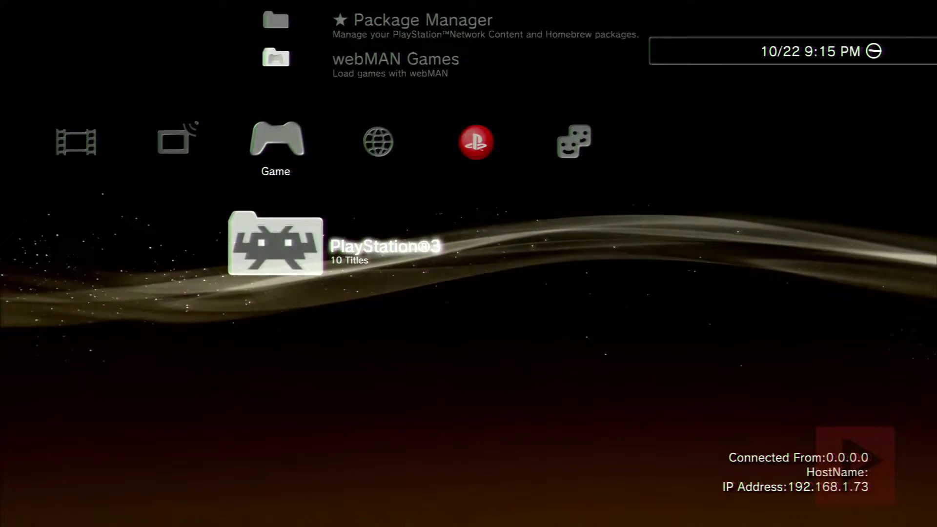
- Sign in to PlayStation Network from the PlayStation Network column
{"action": "key", "text": "Right"}
{"action": "key", "text": "Right"}
{"action": "key", "text": "Return"}
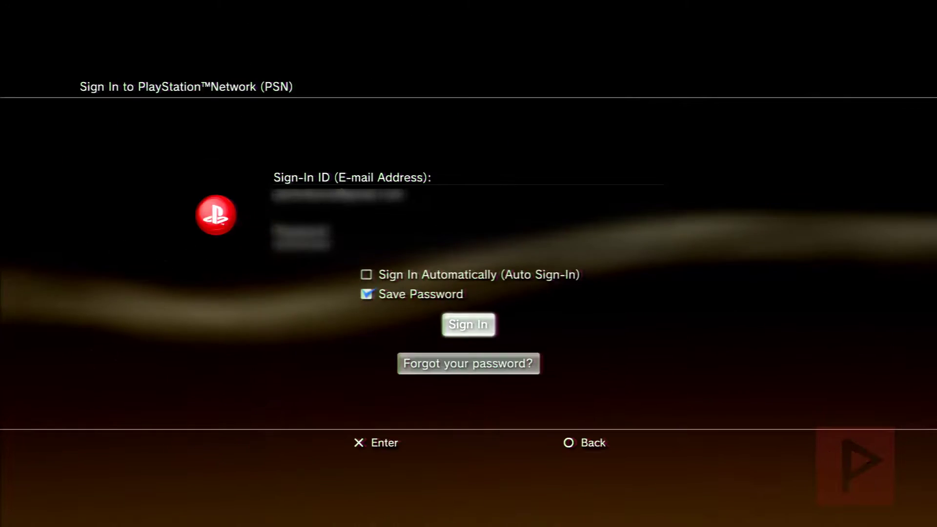
{"action": "key", "text": "Down"}
{"action": "key", "text": "Up"}
{"action": "key", "text": "Return"}
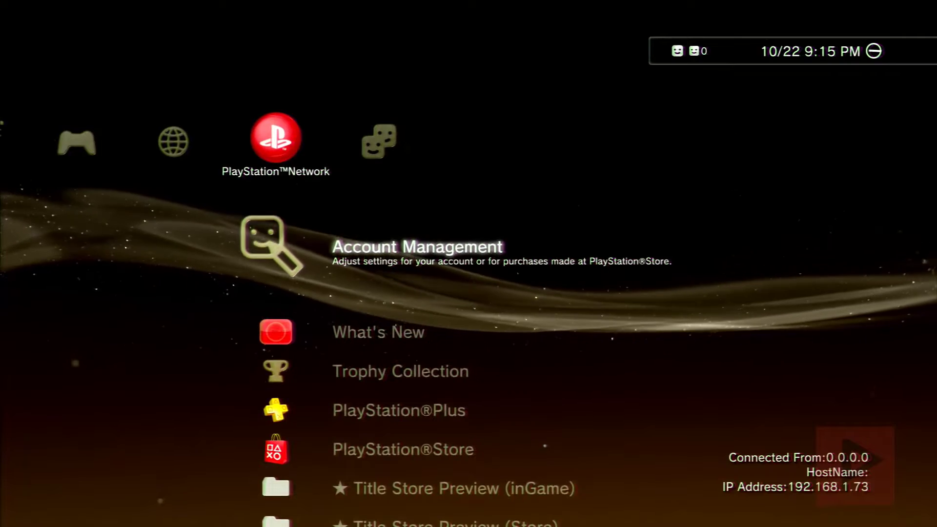
- Sign out of PlayStation Network via the Account Management options
{"action": "key", "text": "Right"}
{"action": "key", "text": "Left"}
{"action": "key", "text": "Left"}
{"action": "key", "text": "Left"}
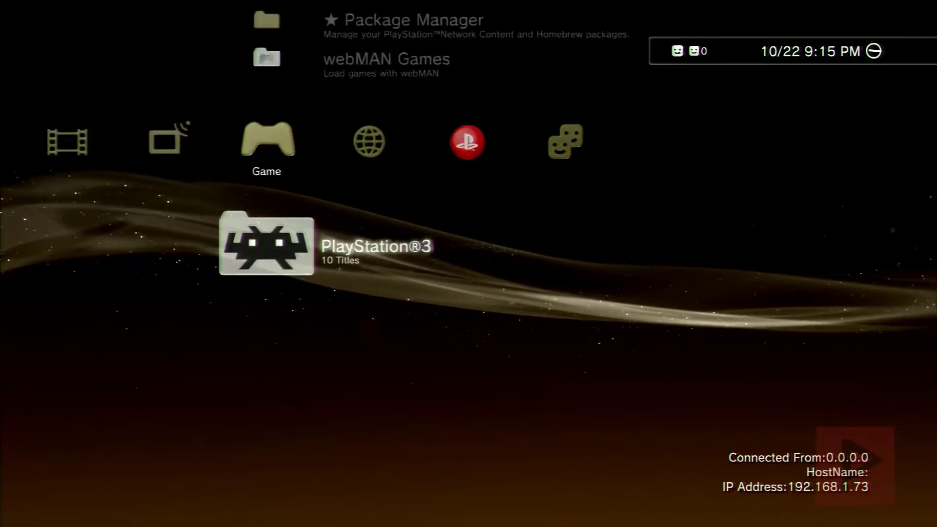
{"action": "key", "text": "Left"}
{"action": "key", "text": "Left"}
{"action": "key", "text": "Left"}
{"action": "key", "text": "Left"}
{"action": "key", "text": "Left"}
{"action": "key", "text": "Right"}
{"action": "key", "text": "Right"}
{"action": "key", "text": "Right"}
{"action": "key", "text": "Right"}
{"action": "key", "text": "Right"}
{"action": "key", "text": "Right"}
{"action": "key", "text": "Right"}
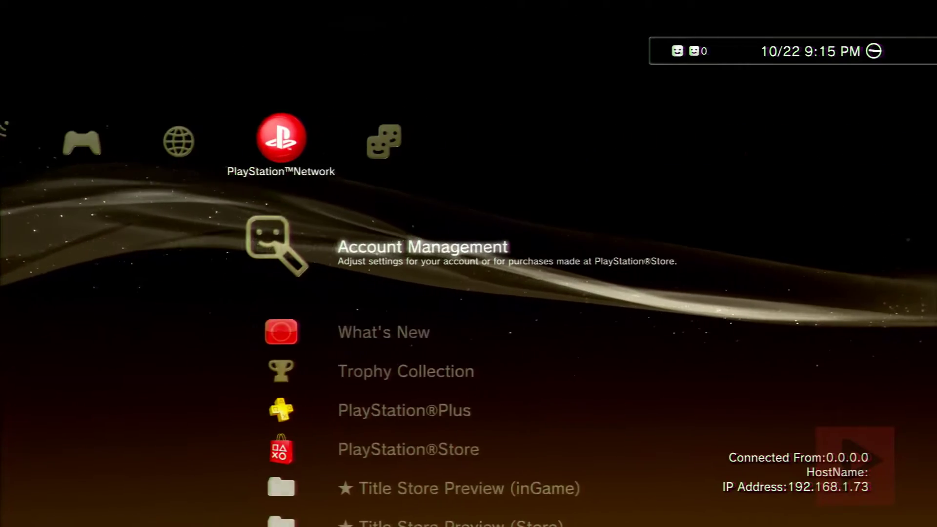
{"action": "key", "text": "Menu"}
{"action": "key", "text": "Return"}
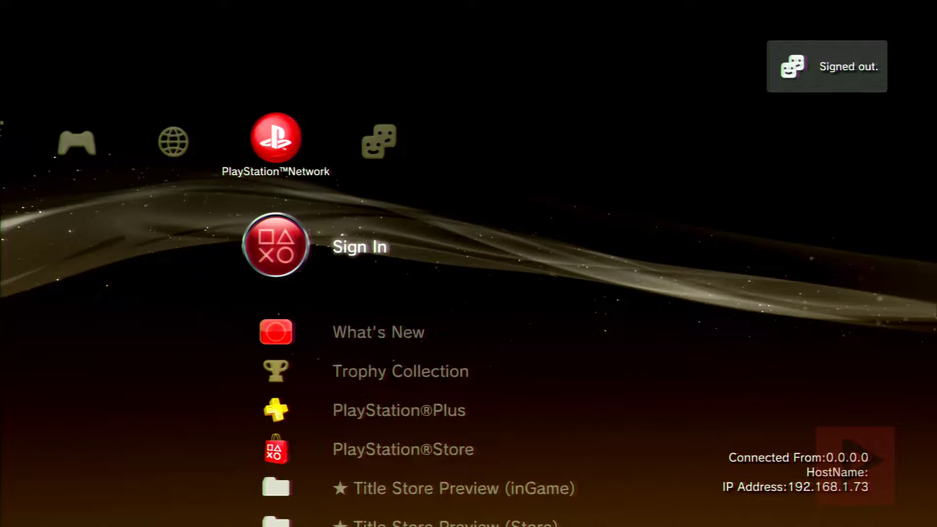